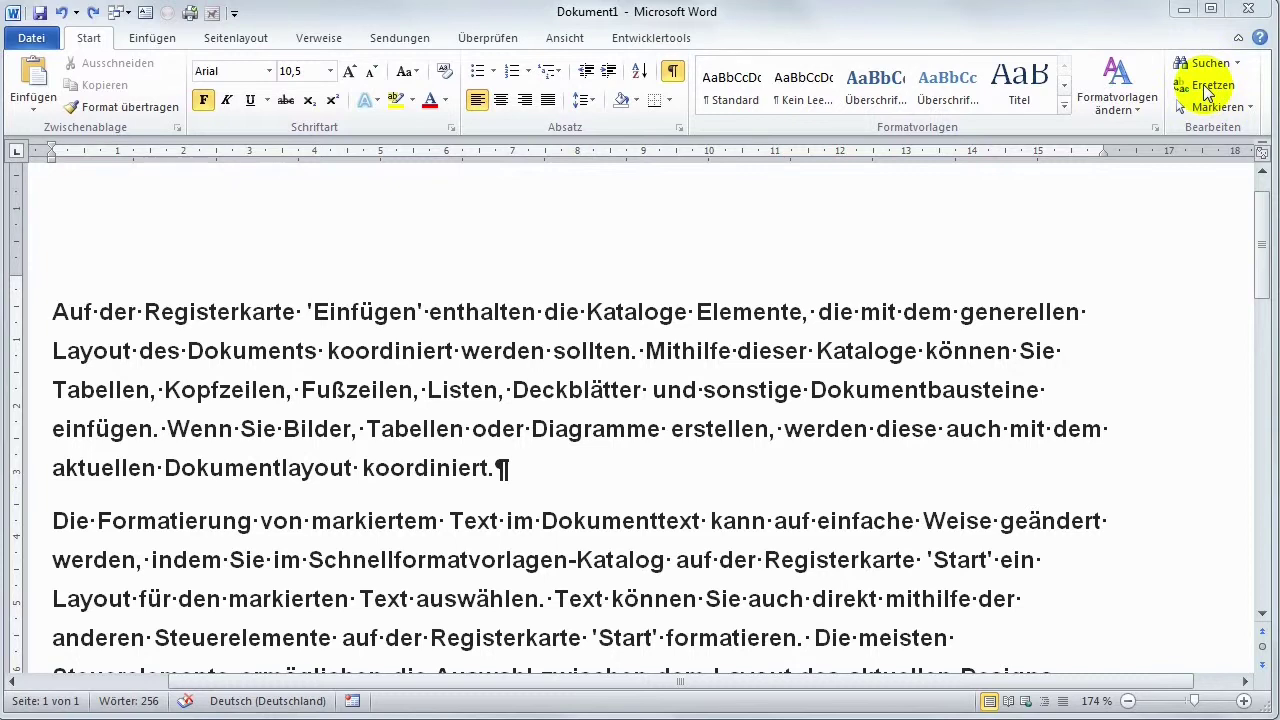
Step: Open and close Suchen und Ersetzen, and resize the Word window to reveal the editing commands
{"action": "left_click", "coordinate": [1207, 88]}
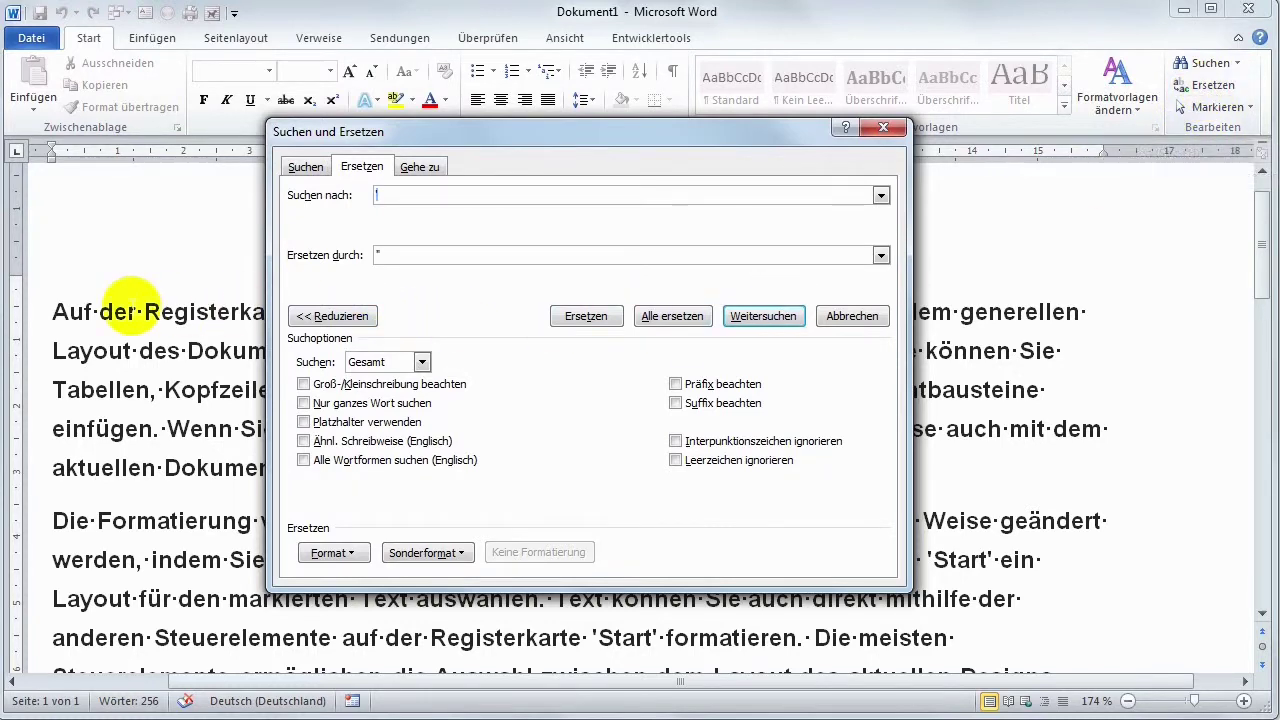
{"action": "left_click", "coordinate": [890, 126]}
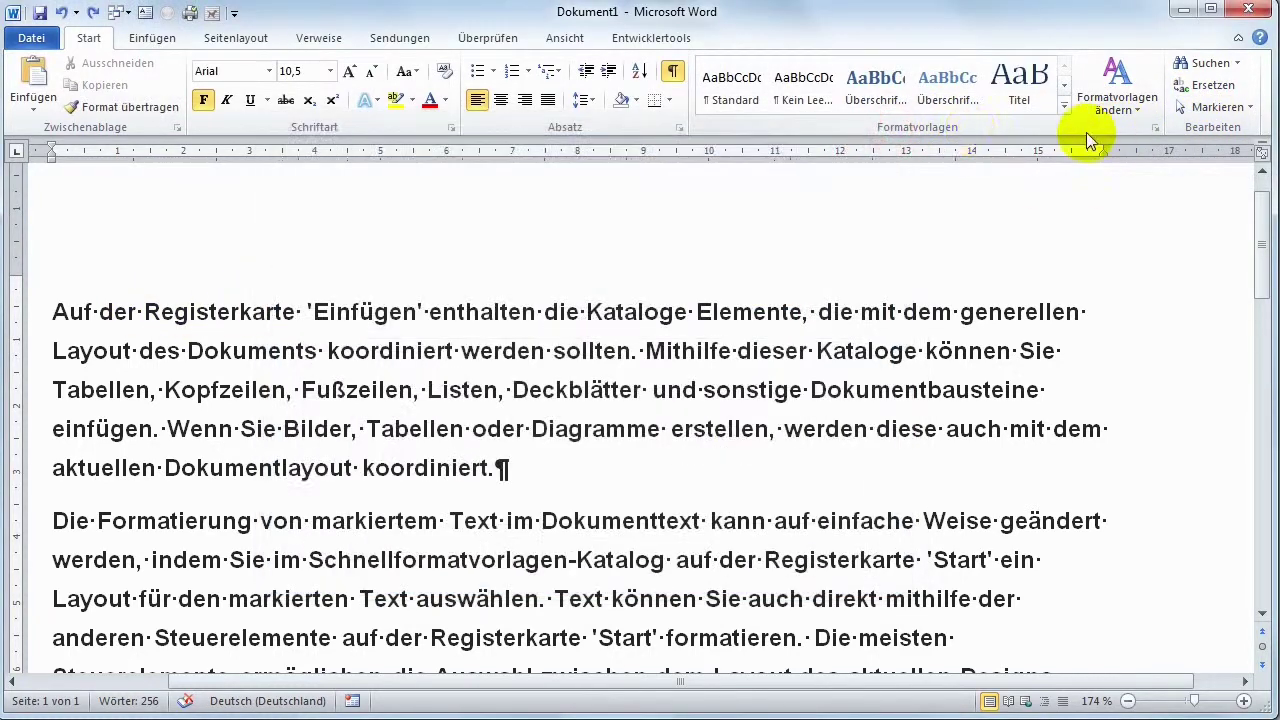
{"action": "left_click_drag", "start_coordinate": [4, 248], "coordinate": [300, 259]}
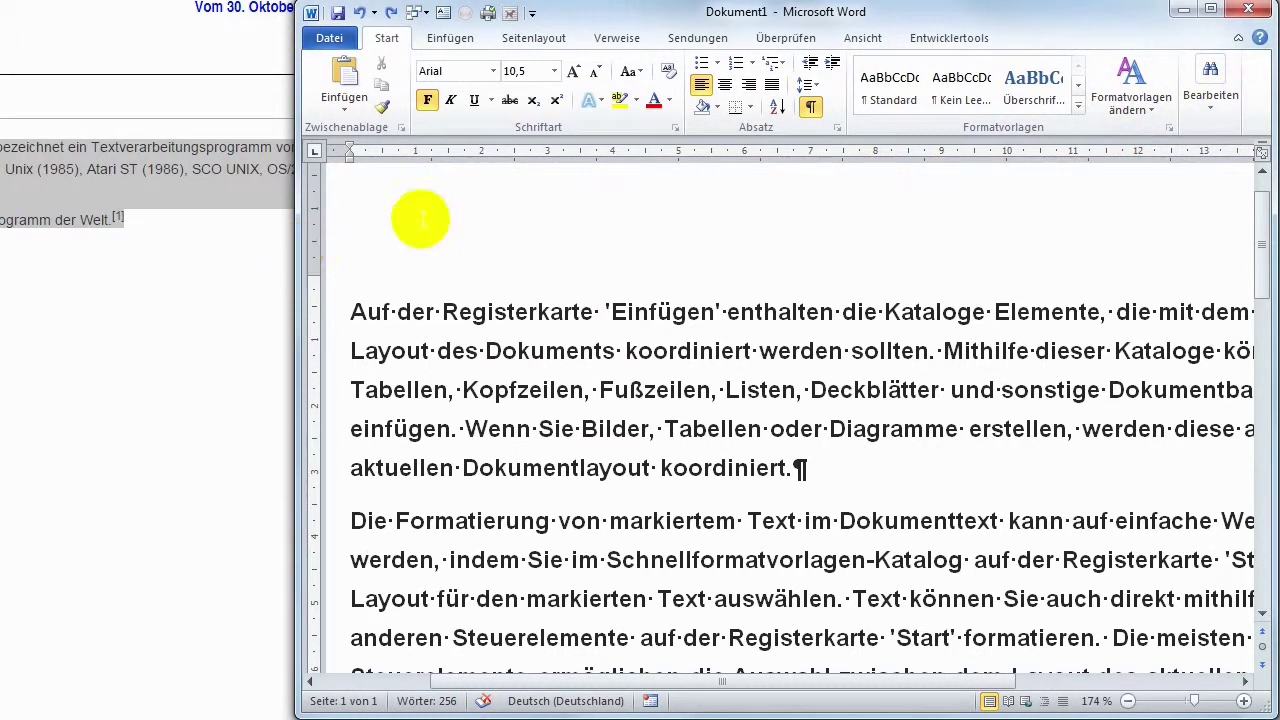
{"action": "left_click", "coordinate": [1210, 105]}
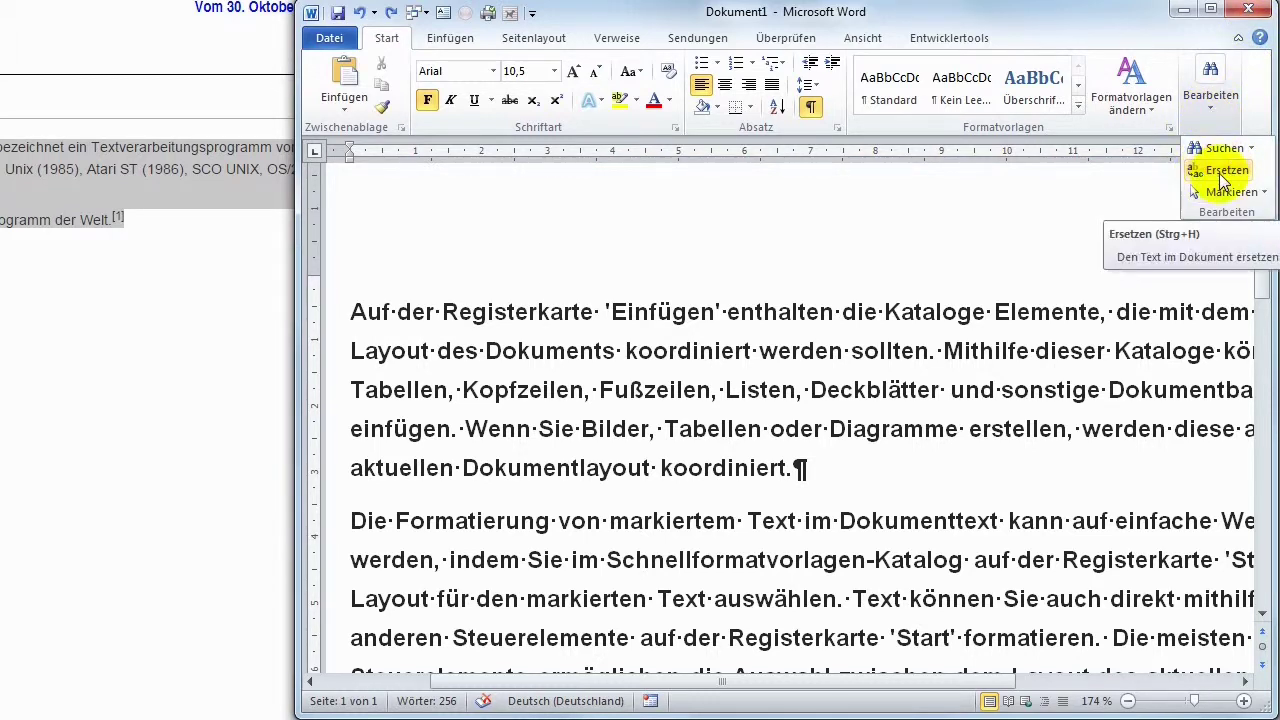
{"action": "left_click_drag", "start_coordinate": [293, 241], "coordinate": [2, 250]}
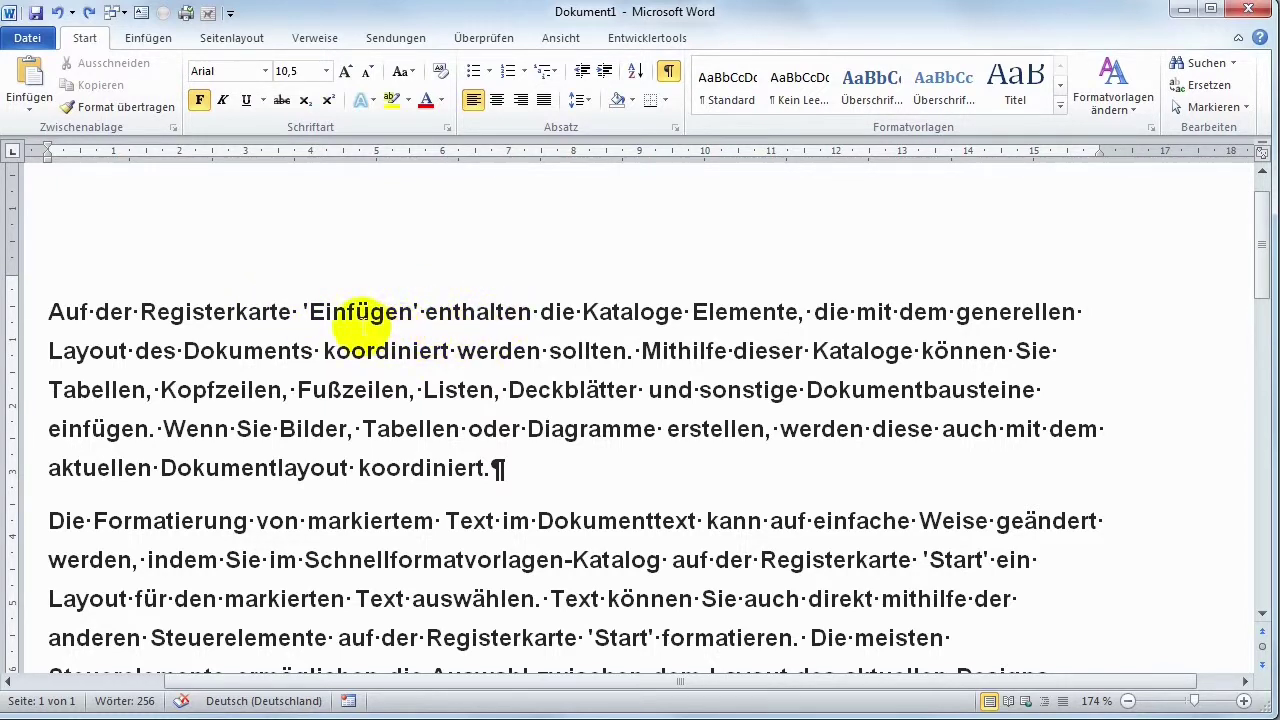
Step: Select the quoted words 'Einfügen' and both 'Start' occurrences to check their quotes
{"action": "double_click", "coordinate": [362, 315]}
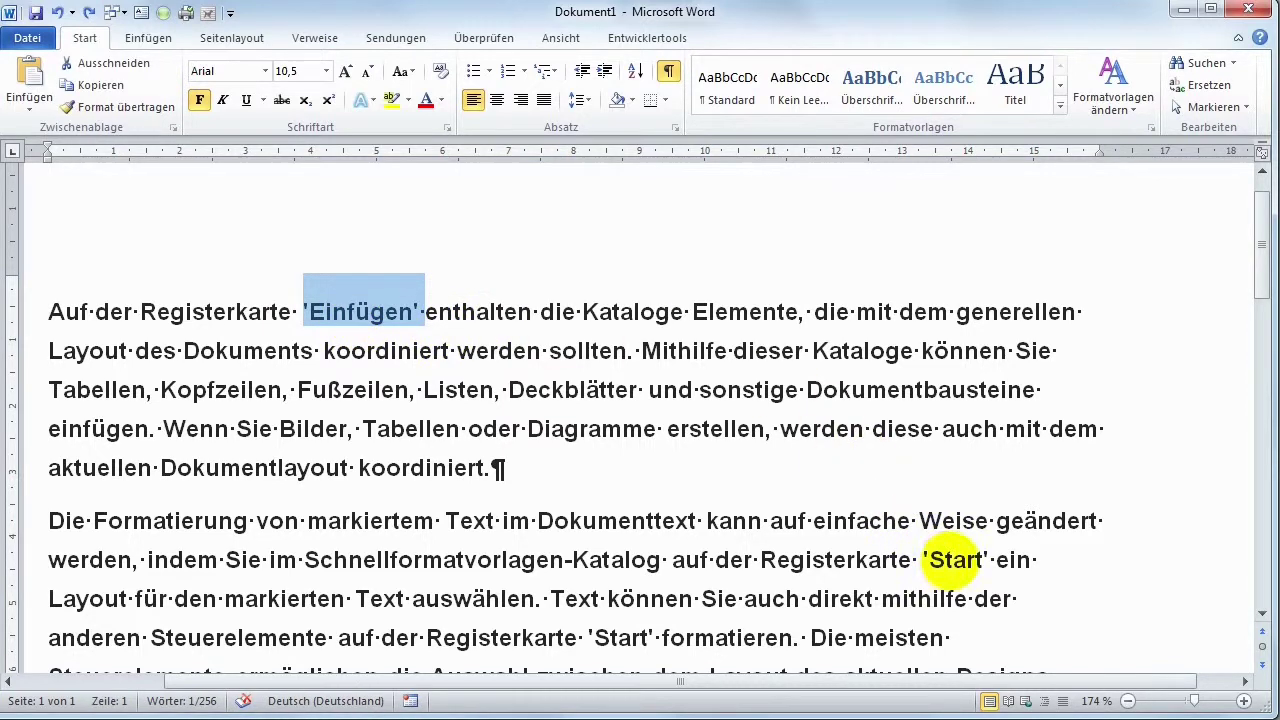
{"action": "double_click", "coordinate": [955, 560]}
{"action": "scroll", "coordinate": [755, 548], "scroll_direction": "down", "scroll_amount": 1}
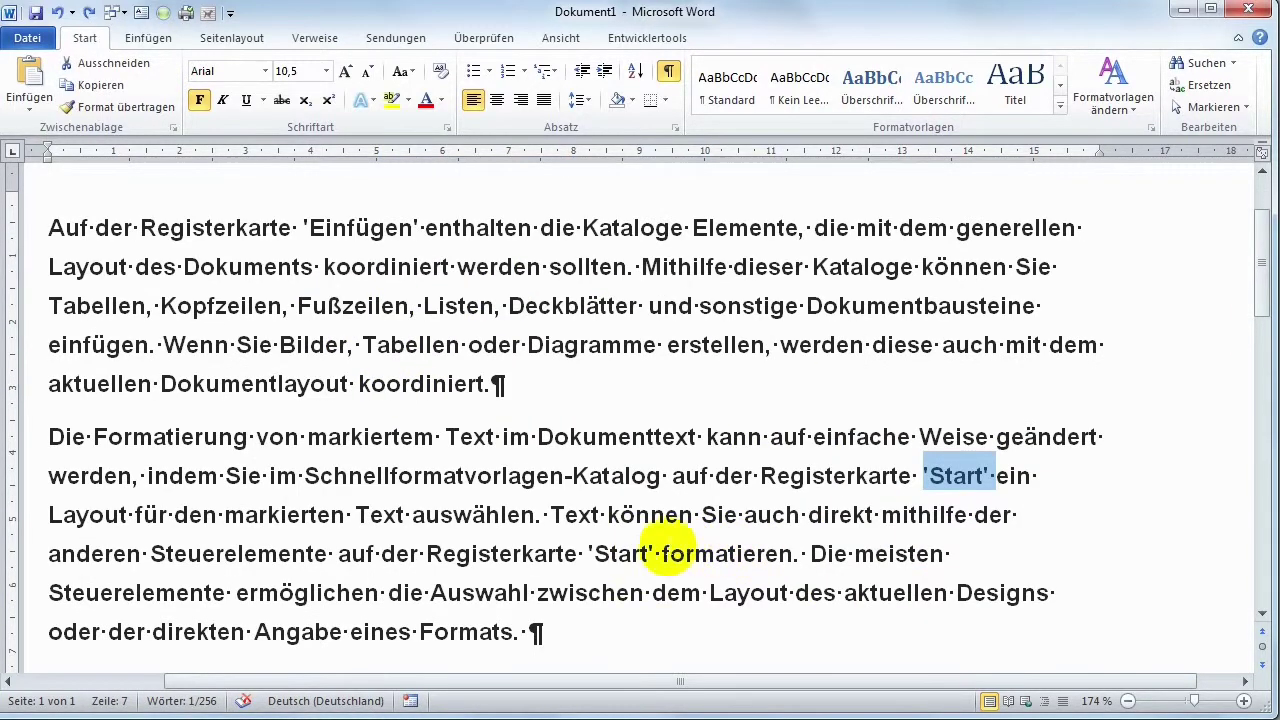
{"action": "double_click", "coordinate": [622, 553]}
{"action": "scroll", "coordinate": [622, 495], "scroll_direction": "up", "scroll_amount": 1}
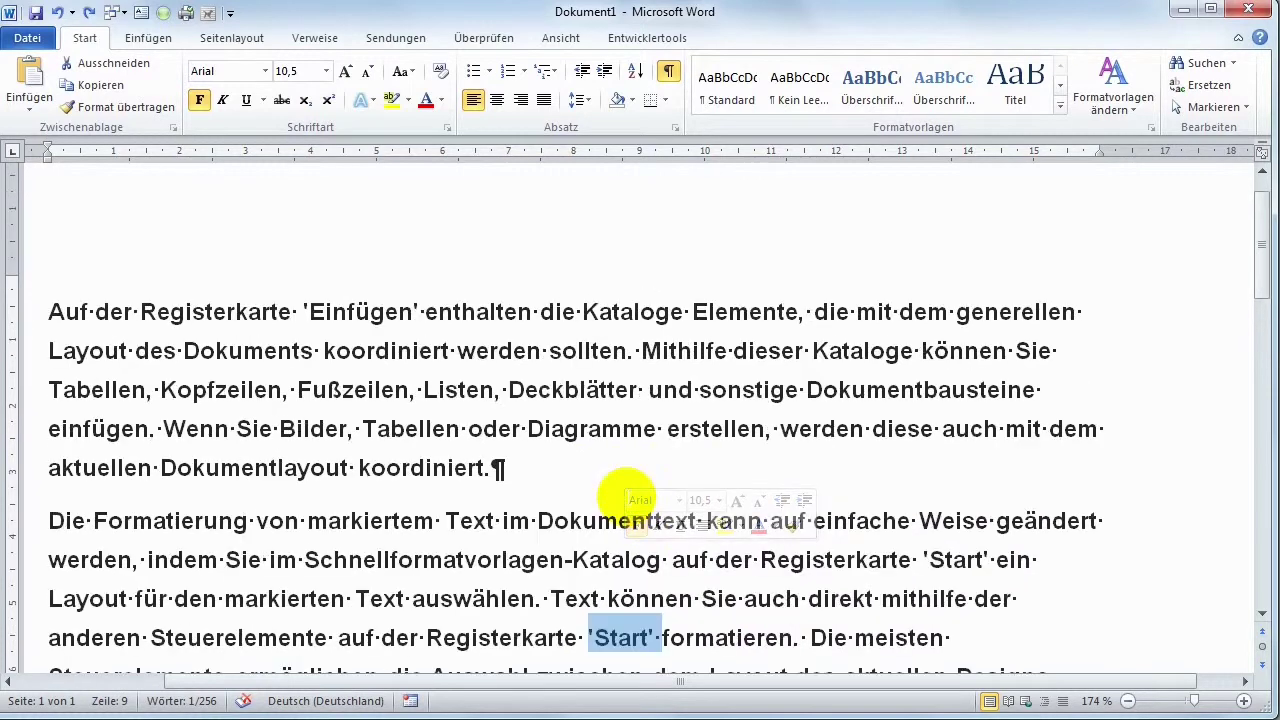
Step: Replace the single quote before 'Einfügen' with a straight double quote
{"action": "left_click", "coordinate": [308, 311]}
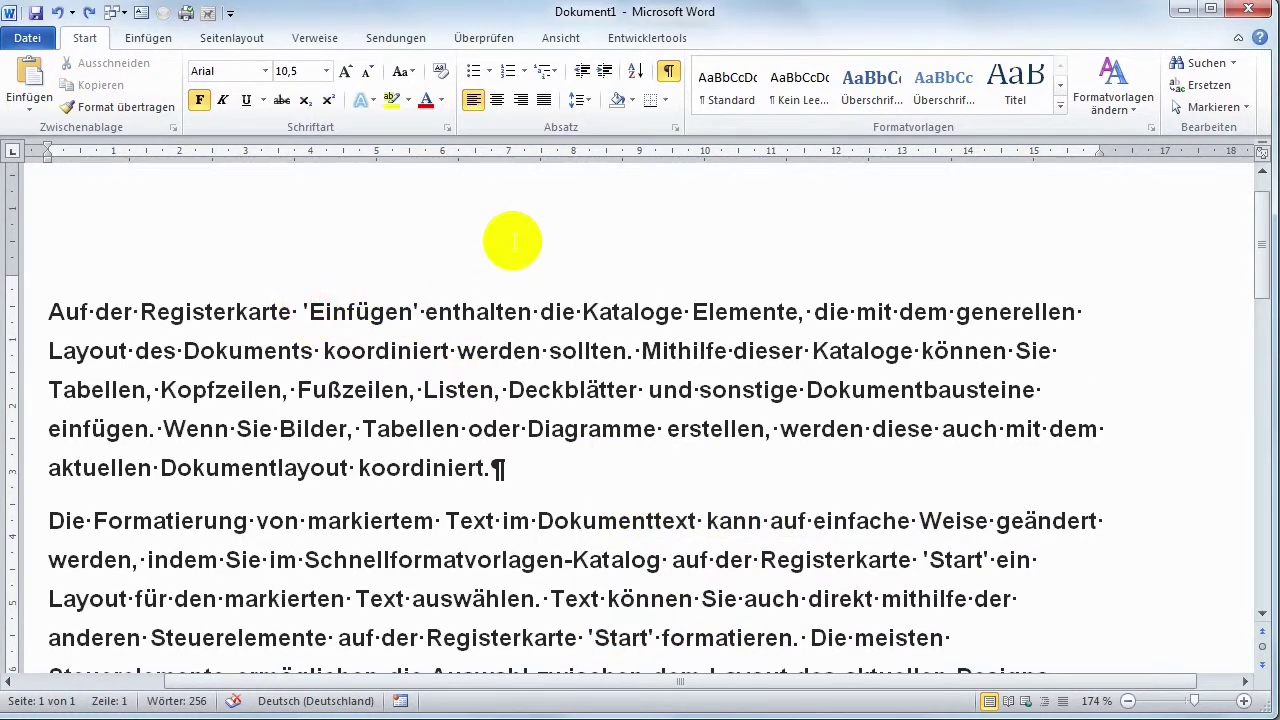
{"action": "key", "text": "BackSpace"}
{"action": "type", "text": "\""}
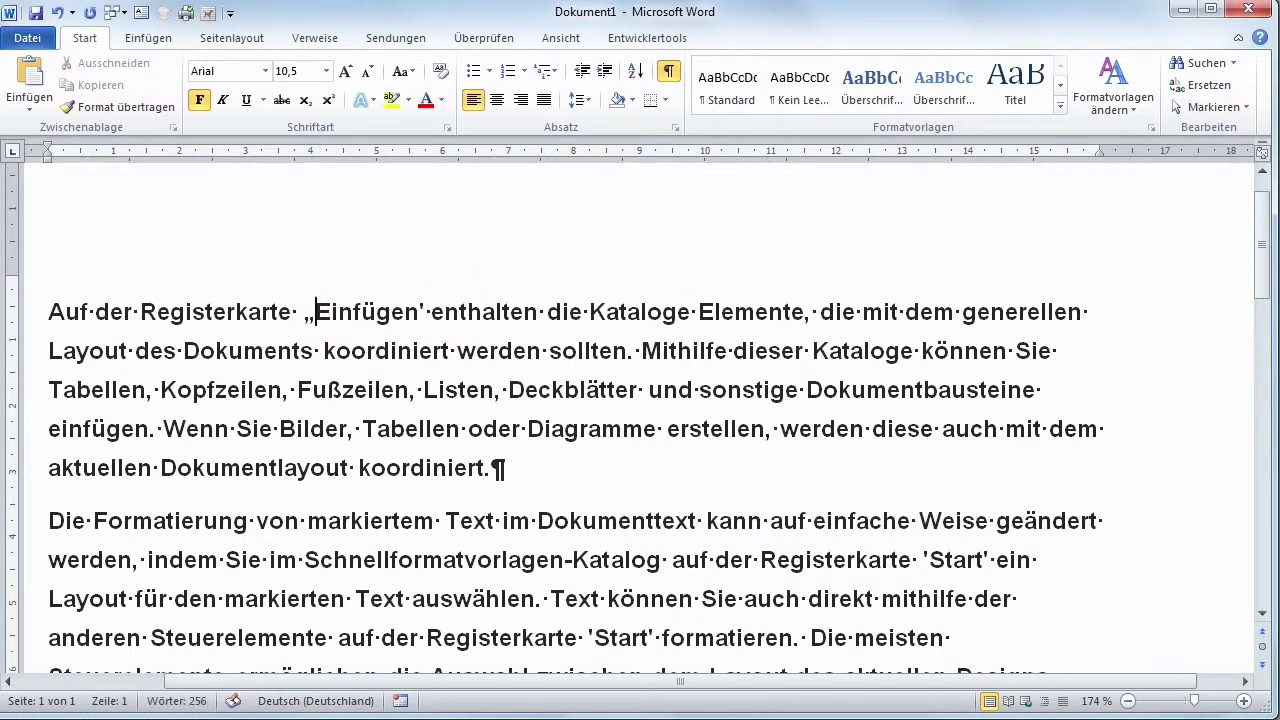
{"action": "key", "text": "BackSpace"}
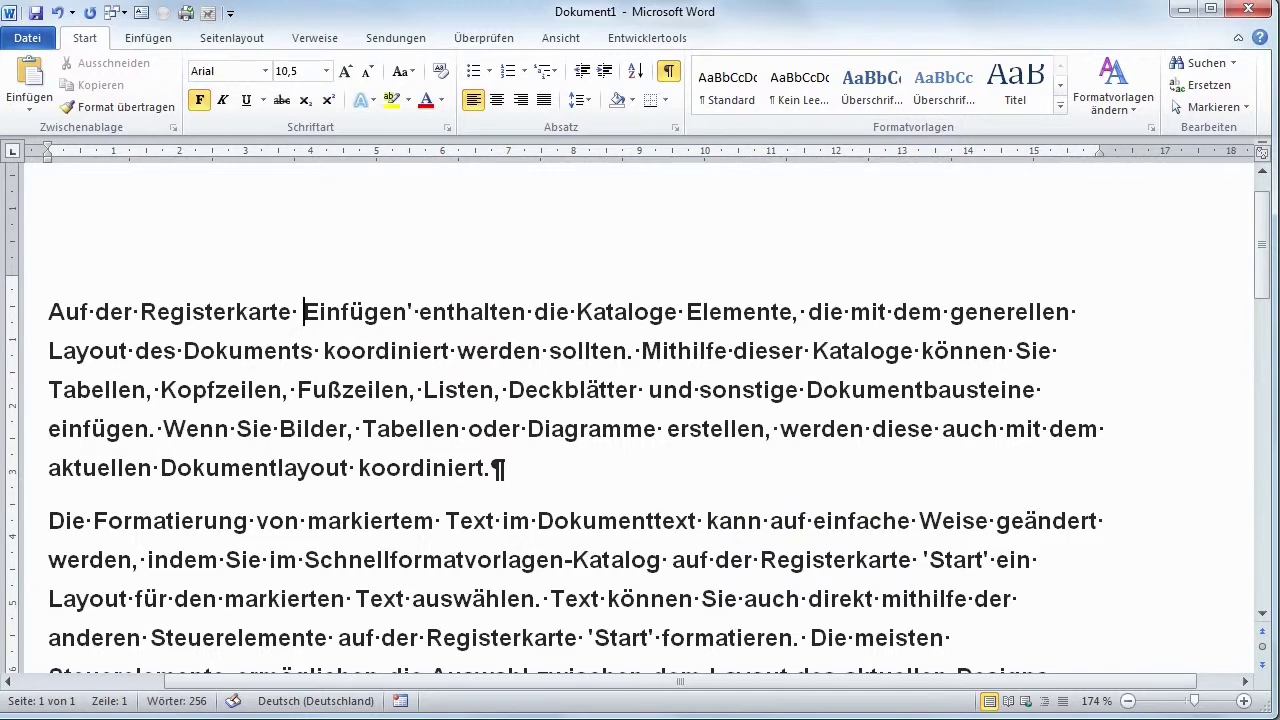
Step: Retype the double quote before 'Einfügen' and reopen Suchen und Ersetzen, clearing the replacement text
{"action": "type", "text": "\""}
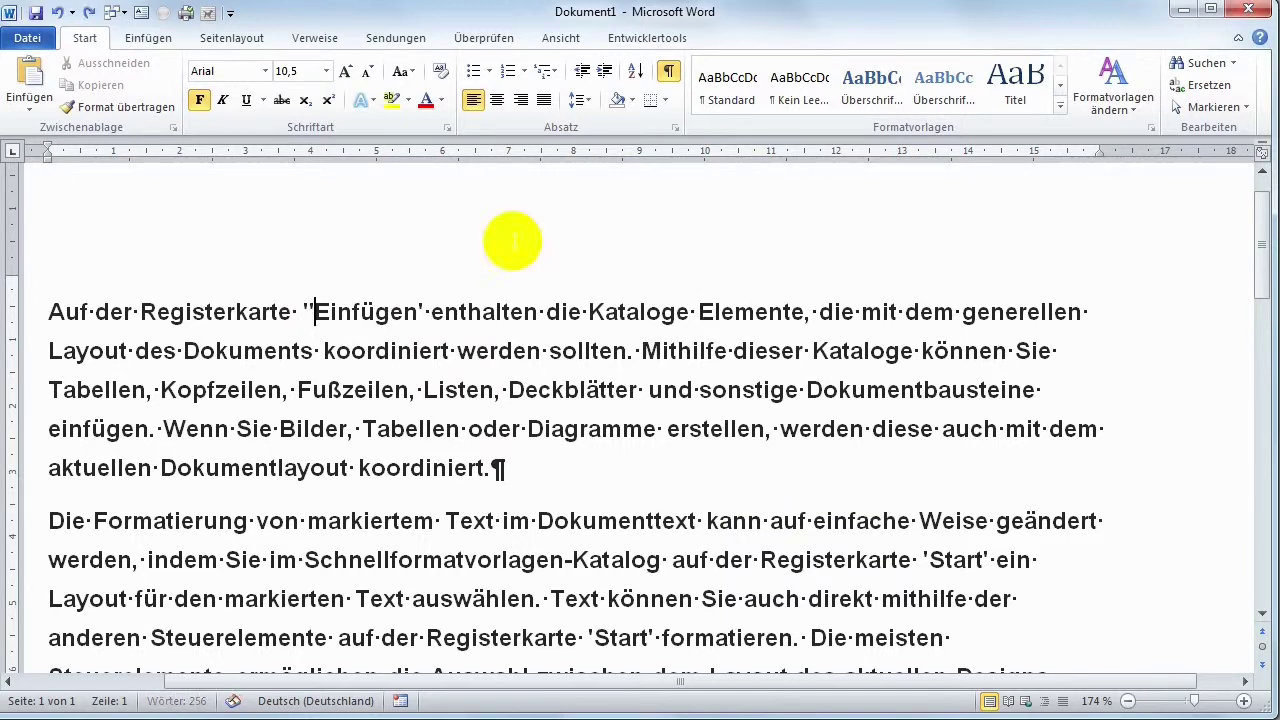
{"action": "left_click", "coordinate": [1222, 86]}
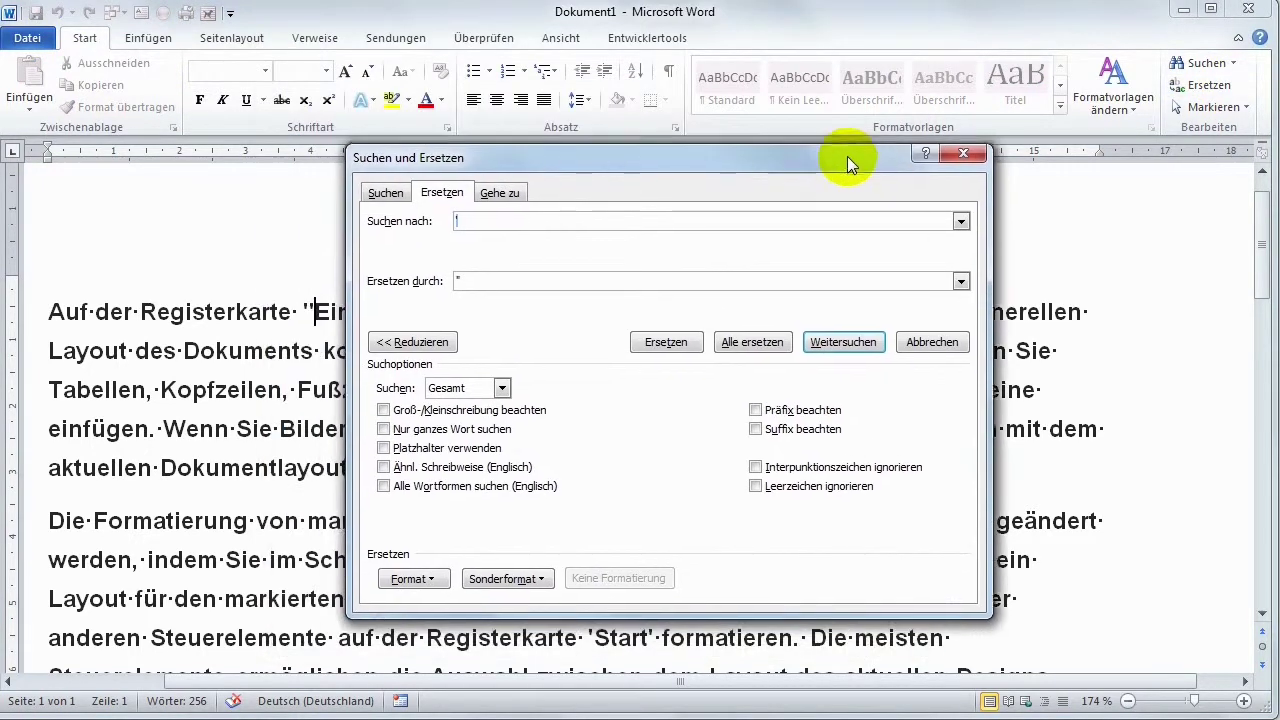
{"action": "left_click", "coordinate": [478, 222]}
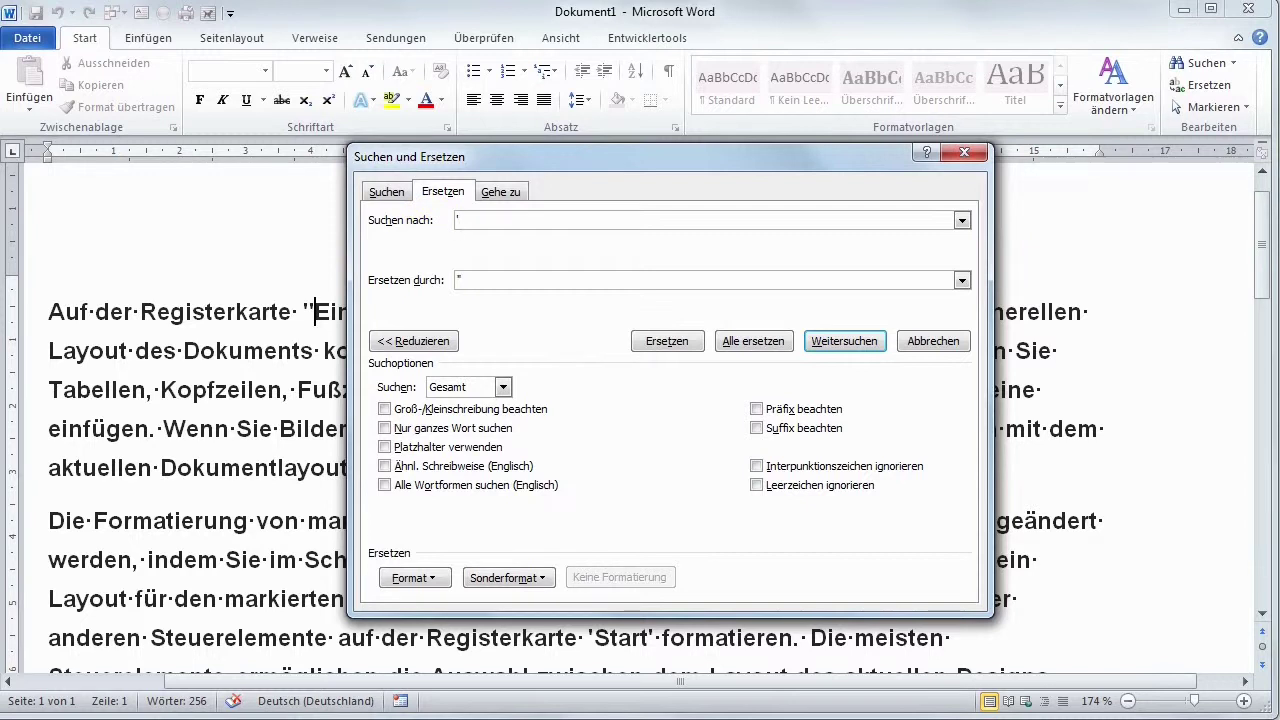
{"action": "left_click", "coordinate": [471, 277]}
{"action": "key", "text": "BackSpace"}
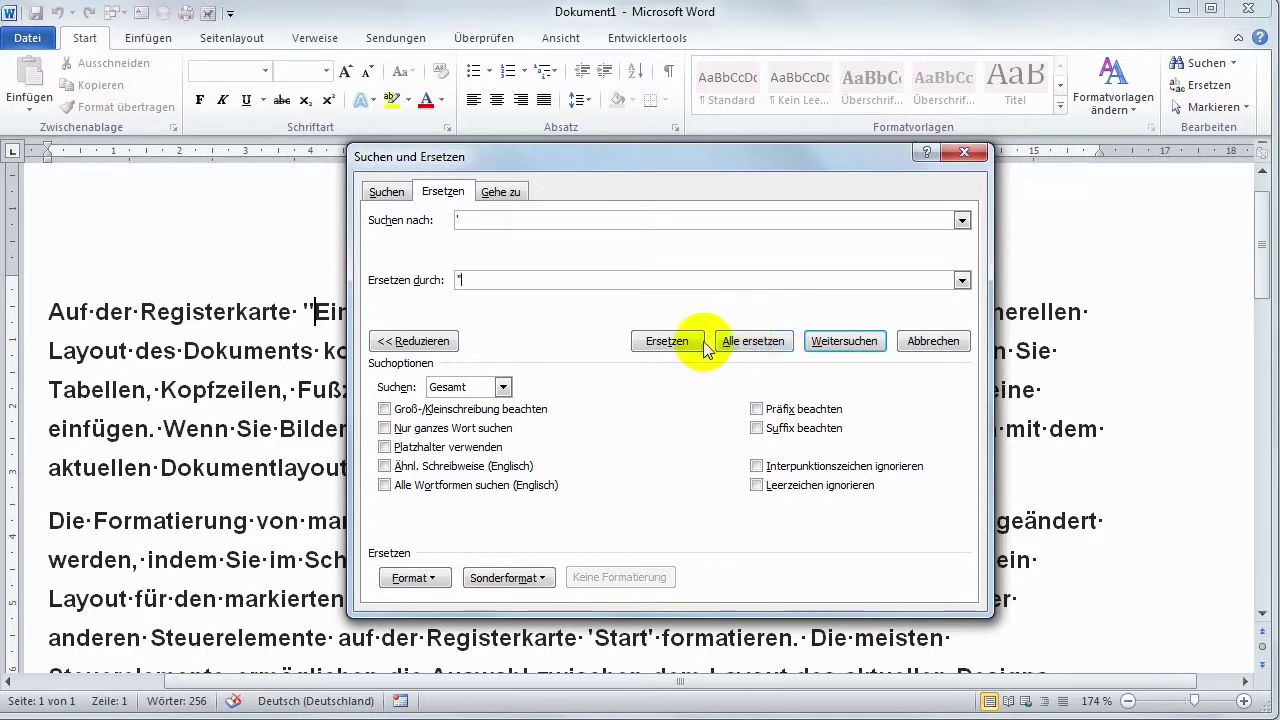
Step: Replace the quote after 'Einfügen' with a typographic quote and move the dialog aside
{"action": "mouse_move", "coordinate": [701, 166]}
{"action": "left_mouse_down"}
{"action": "mouse_move", "coordinate": [1003, 32]}
{"action": "mouse_move", "coordinate": [900, 123]}
{"action": "left_mouse_up"}
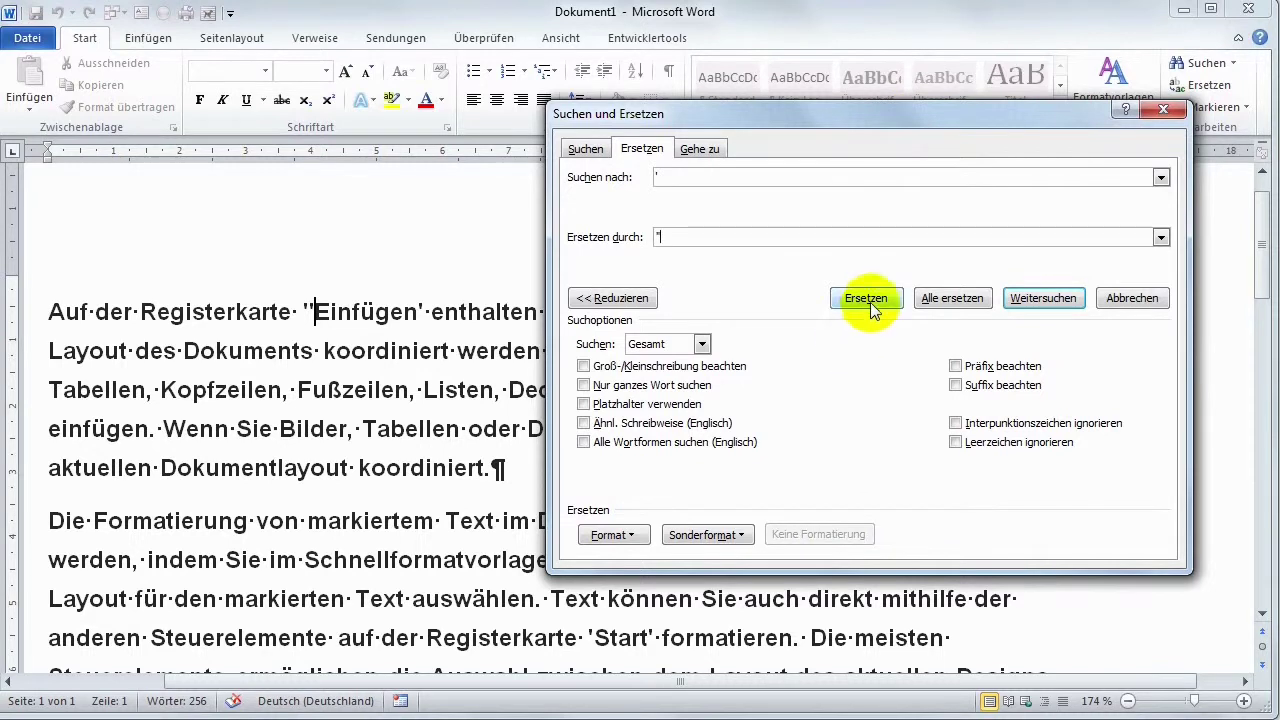
{"action": "left_click", "coordinate": [866, 298]}
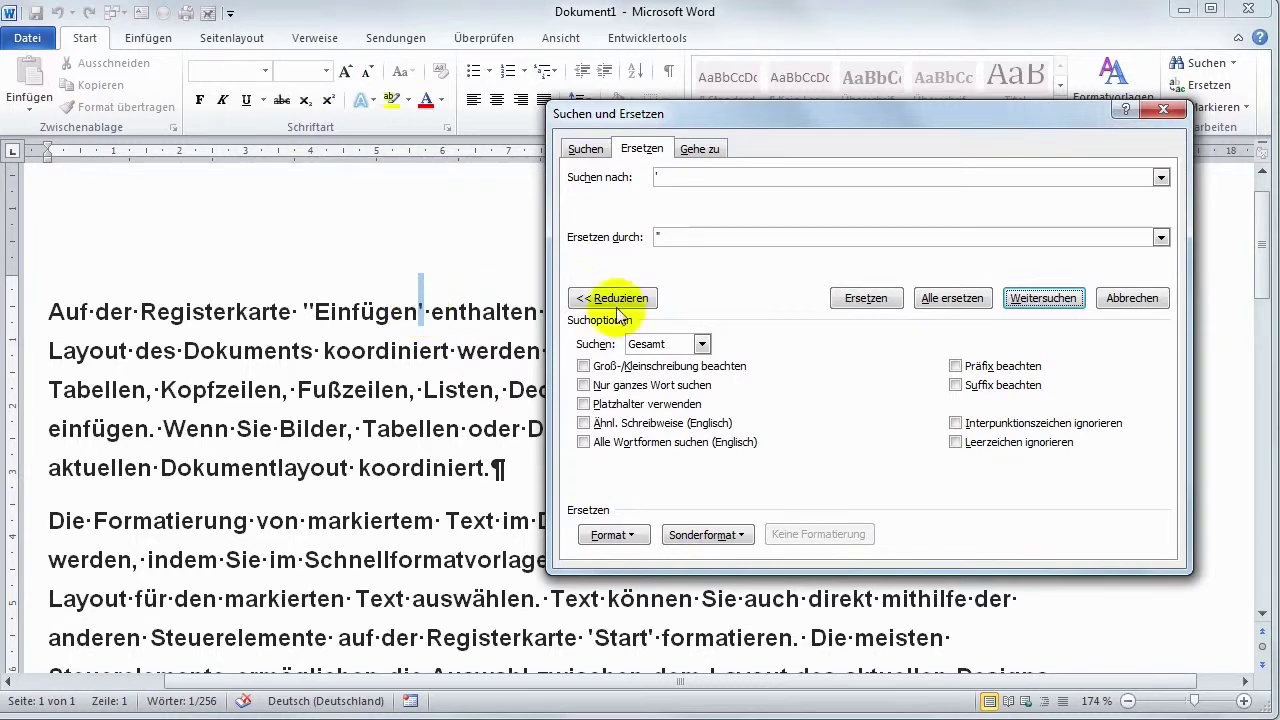
{"action": "left_click", "coordinate": [851, 300]}
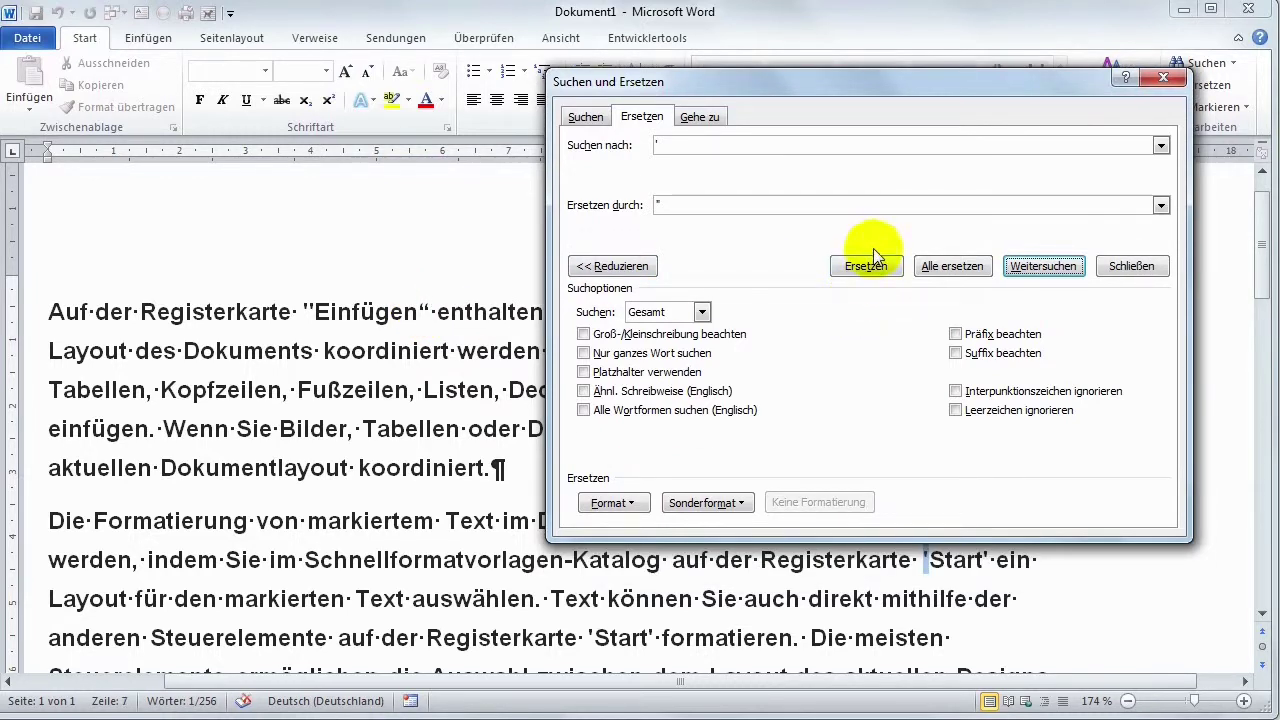
{"action": "mouse_move", "coordinate": [872, 86]}
{"action": "left_mouse_down"}
{"action": "mouse_move", "coordinate": [371, 249]}
{"action": "mouse_move", "coordinate": [407, 27]}
{"action": "left_mouse_up"}
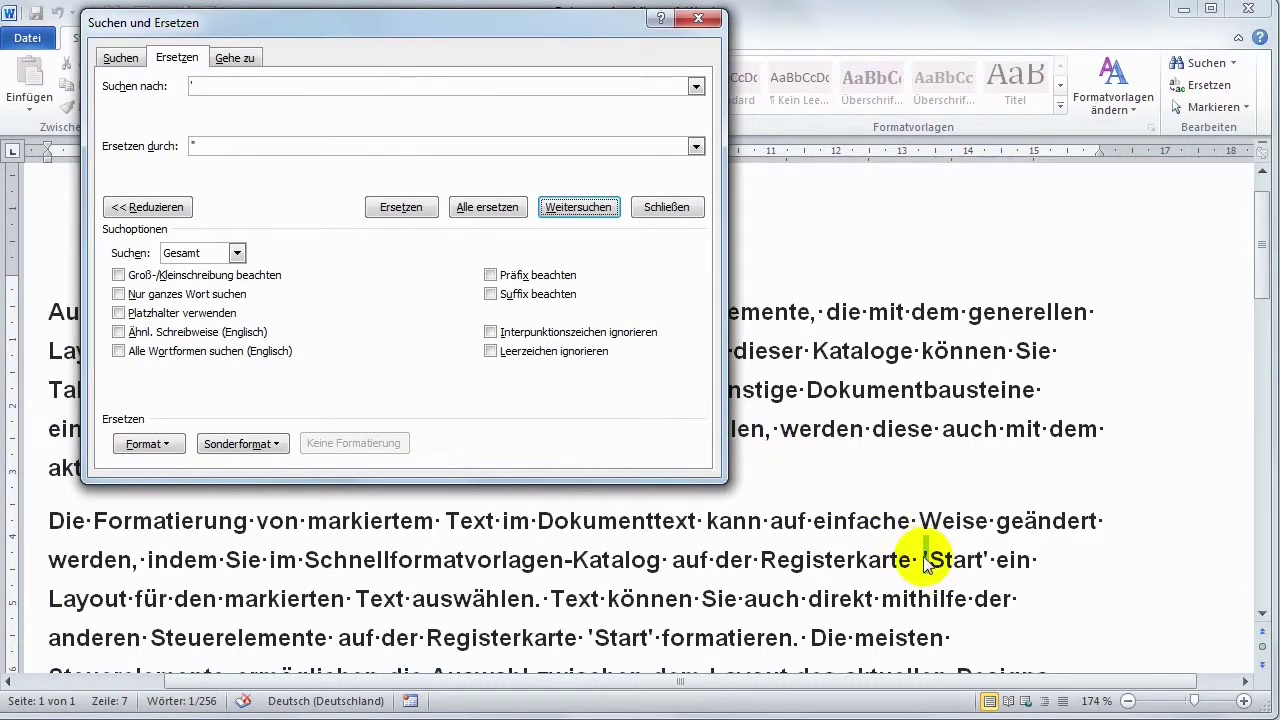
Step: Make the quotes around 'Start' typographic, Replace All the rest (4 replacements), and close the dialog
{"action": "left_click", "coordinate": [431, 211]}
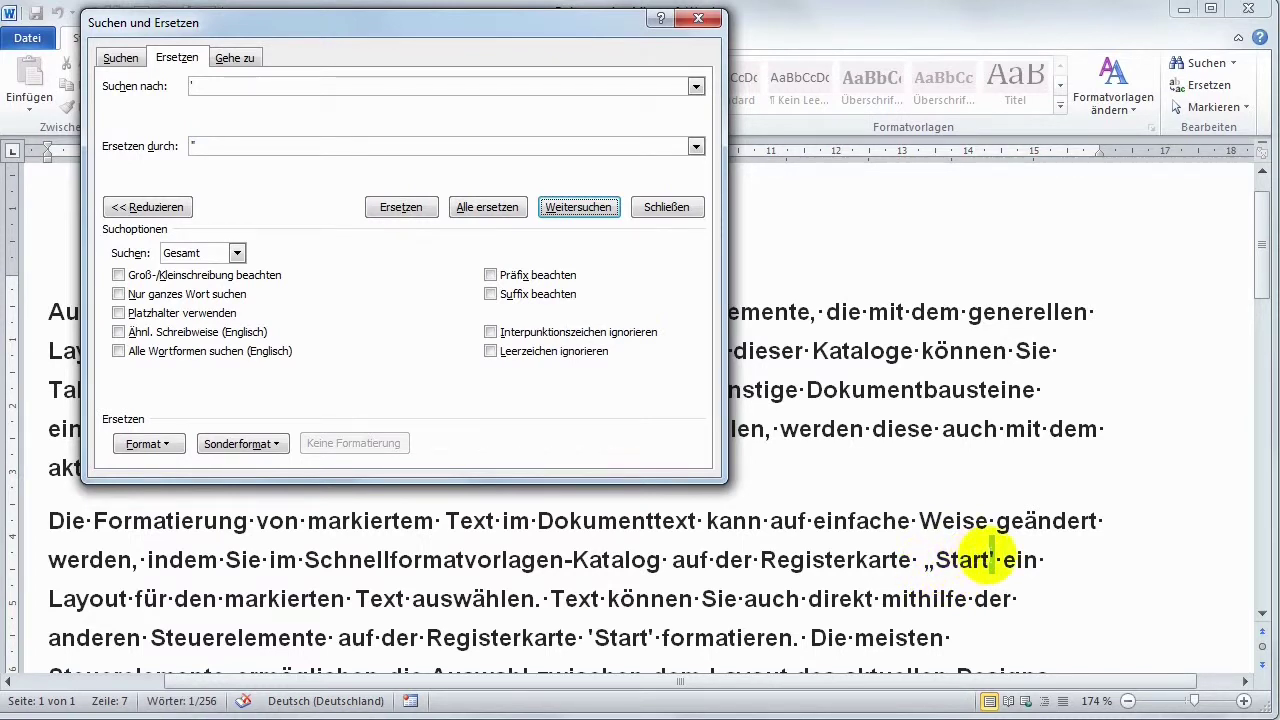
{"action": "left_click", "coordinate": [425, 217]}
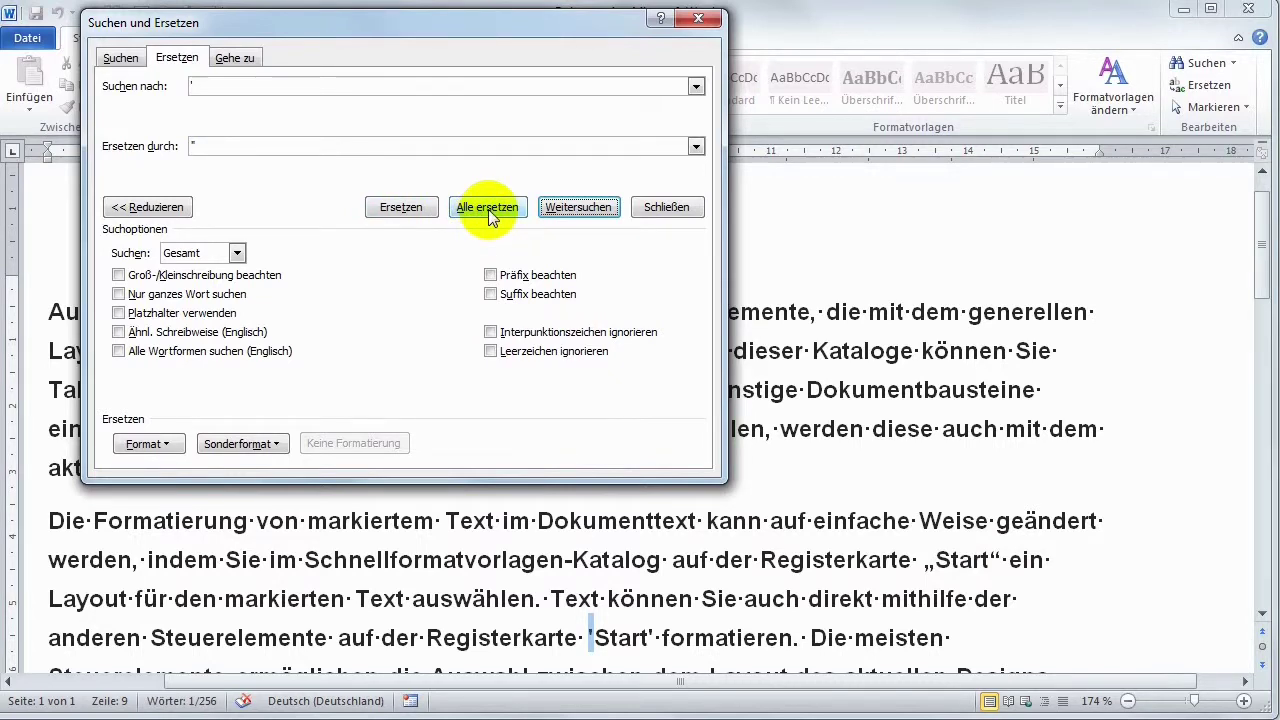
{"action": "left_click", "coordinate": [488, 209]}
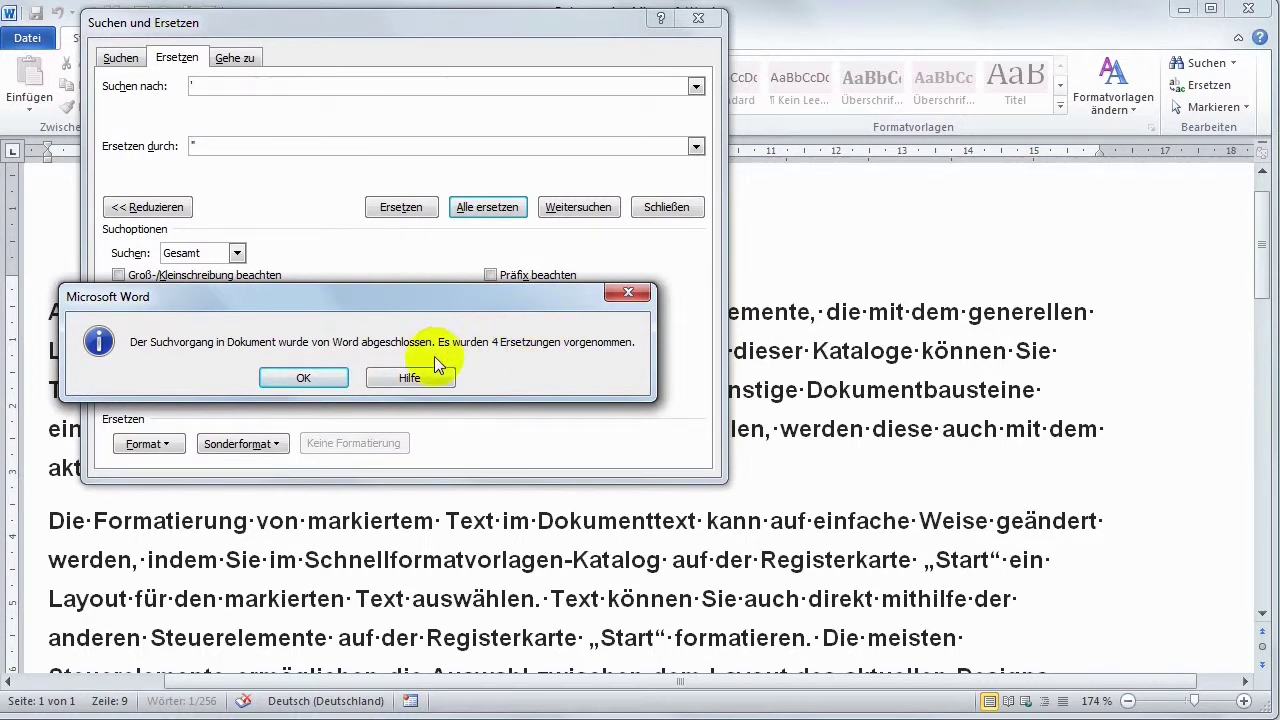
{"action": "left_click", "coordinate": [302, 375]}
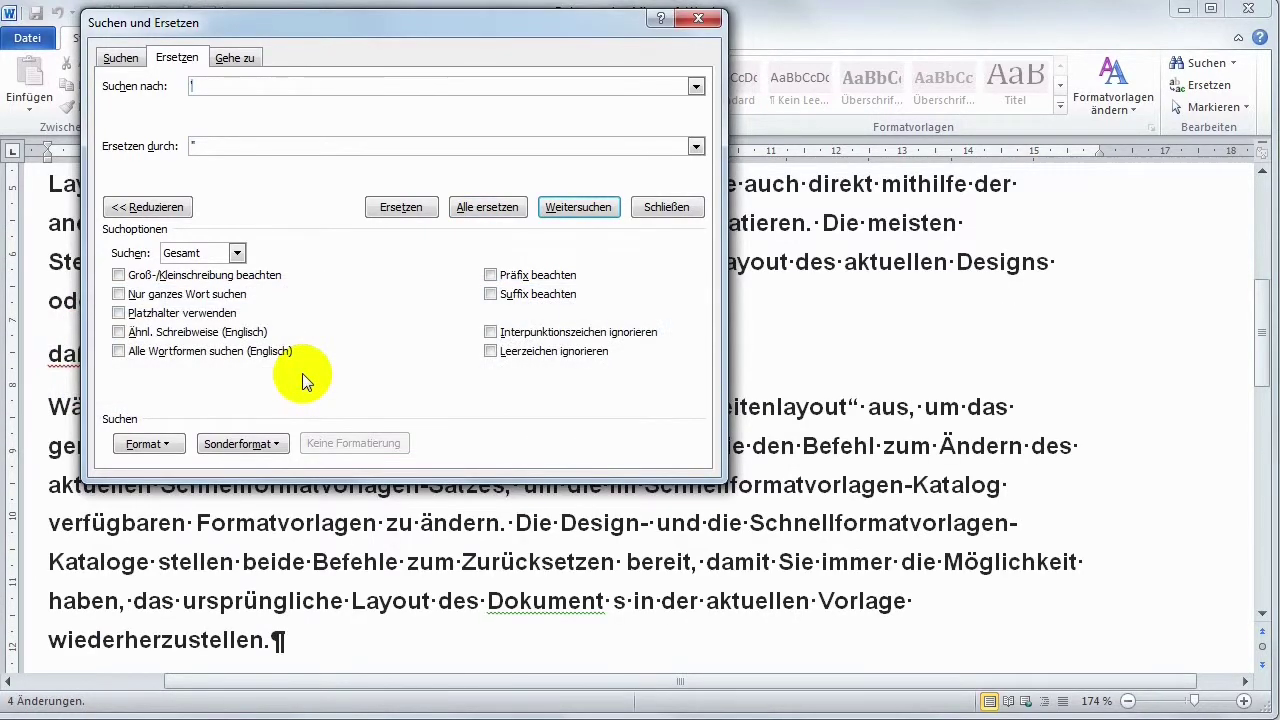
{"action": "left_click", "coordinate": [697, 18]}
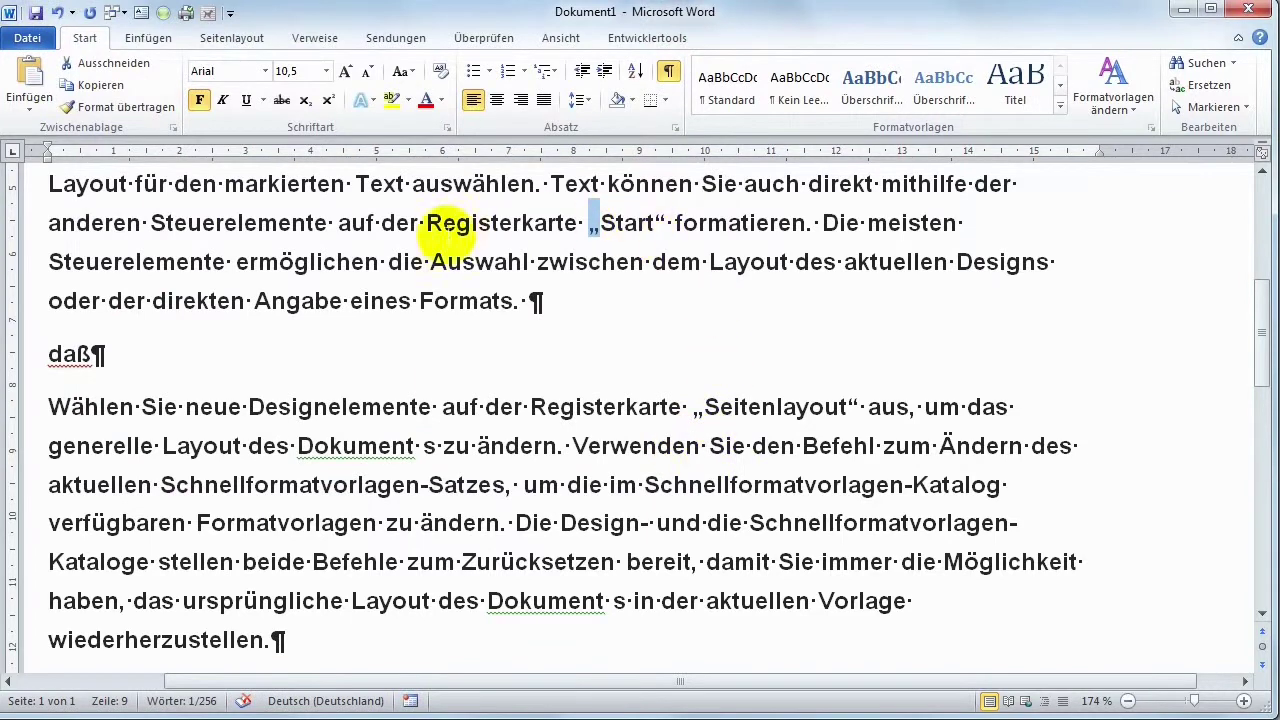
Step: Scroll through the document to check the converted quotes, then bring back Suchen und Ersetzen
{"action": "scroll", "coordinate": [466, 385], "scroll_direction": "up", "scroll_amount": 1}
{"action": "scroll", "coordinate": [468, 385], "scroll_direction": "up", "scroll_amount": 2}
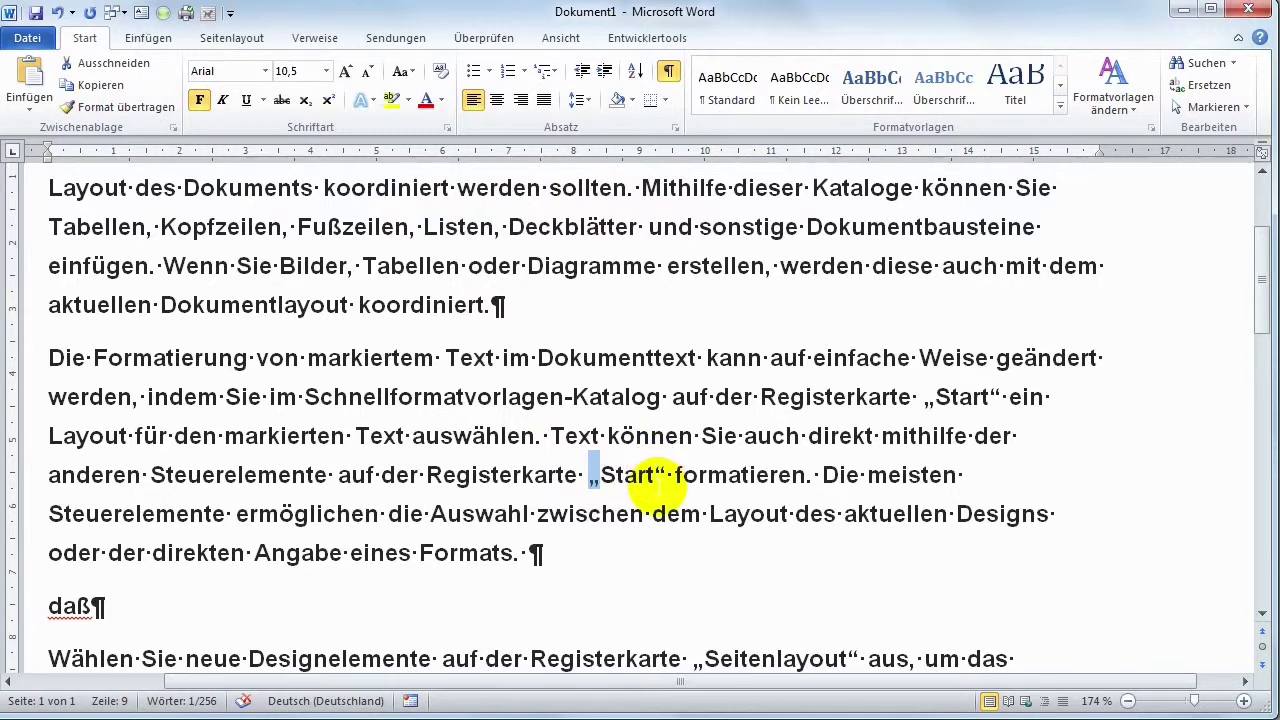
{"action": "scroll", "coordinate": [660, 480], "scroll_direction": "down", "scroll_amount": 1}
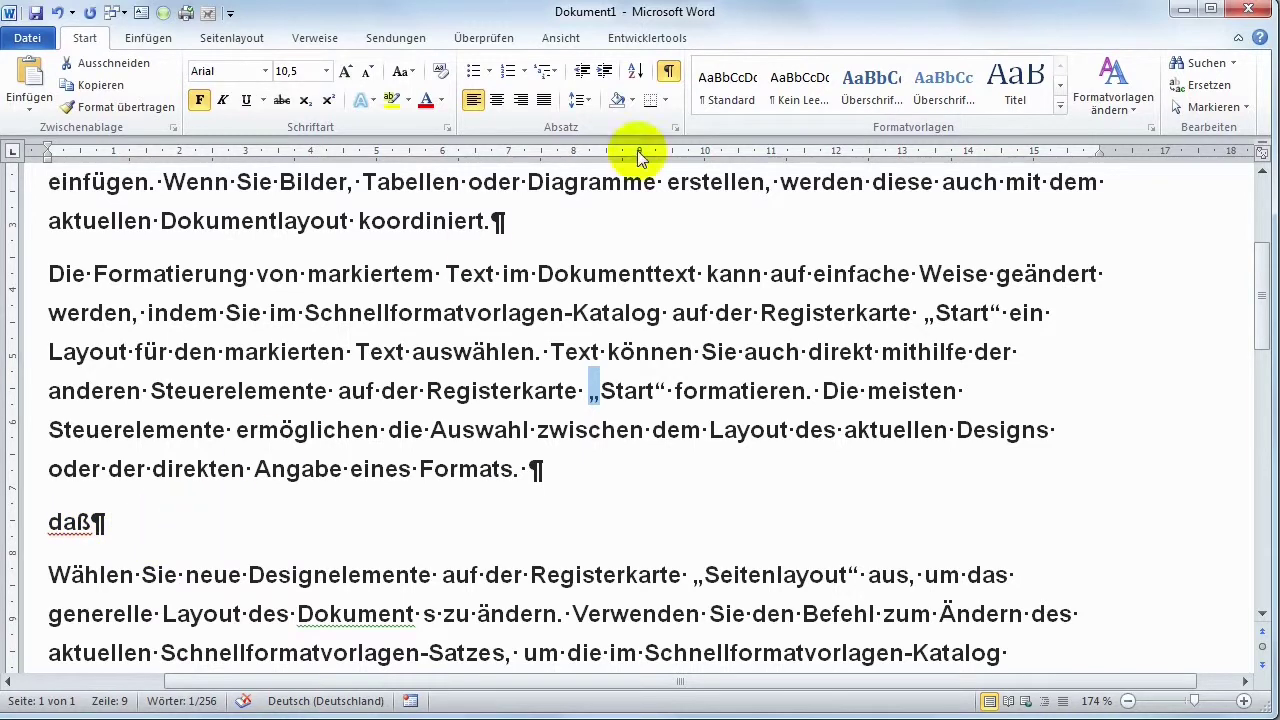
{"action": "left_click", "coordinate": [1208, 86]}
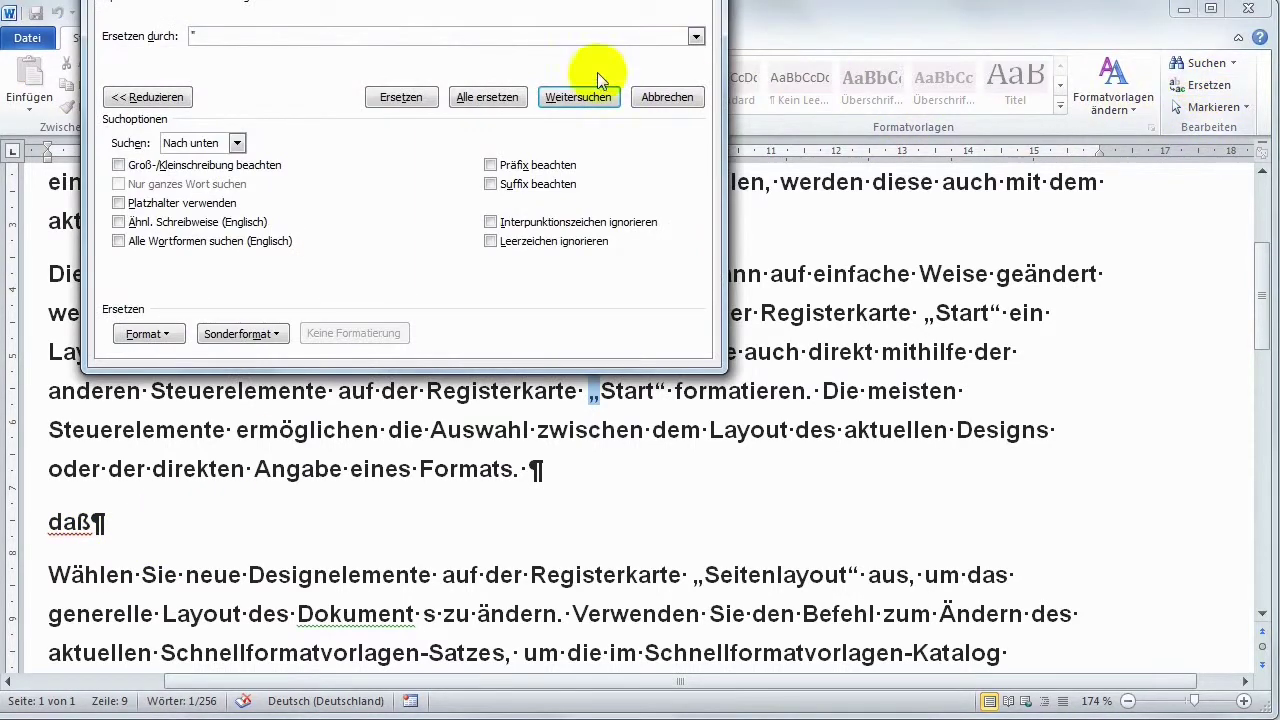
Step: Search for 'daß' and replace the found occurrence with 'dass'
{"action": "left_click_drag", "start_coordinate": [420, 3], "coordinate": [645, 174]}
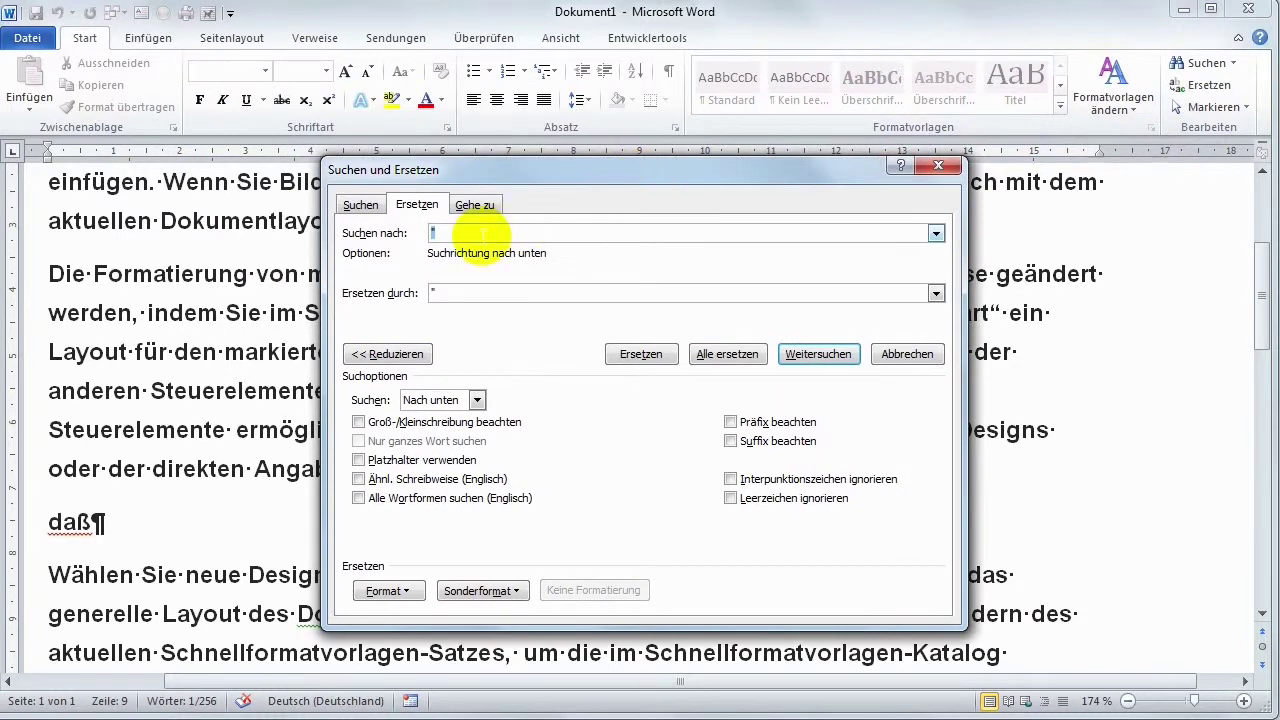
{"action": "type", "text": "dass"}
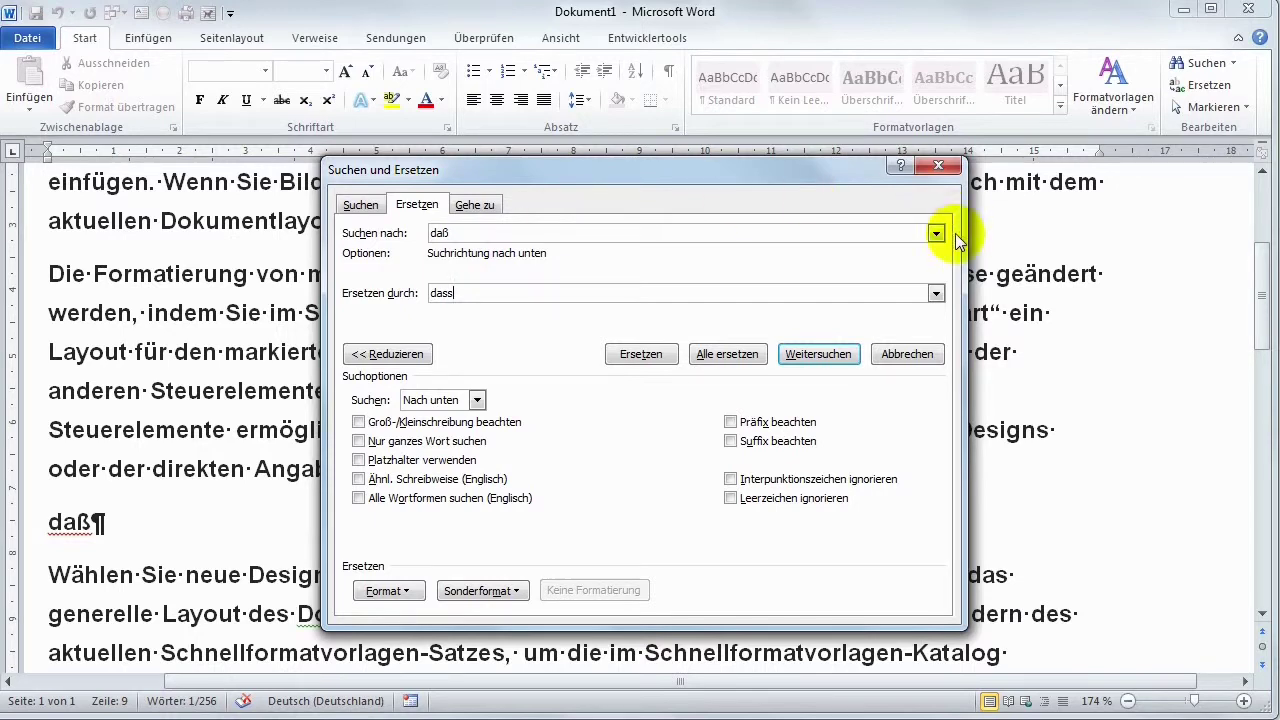
{"action": "left_click", "coordinate": [729, 356]}
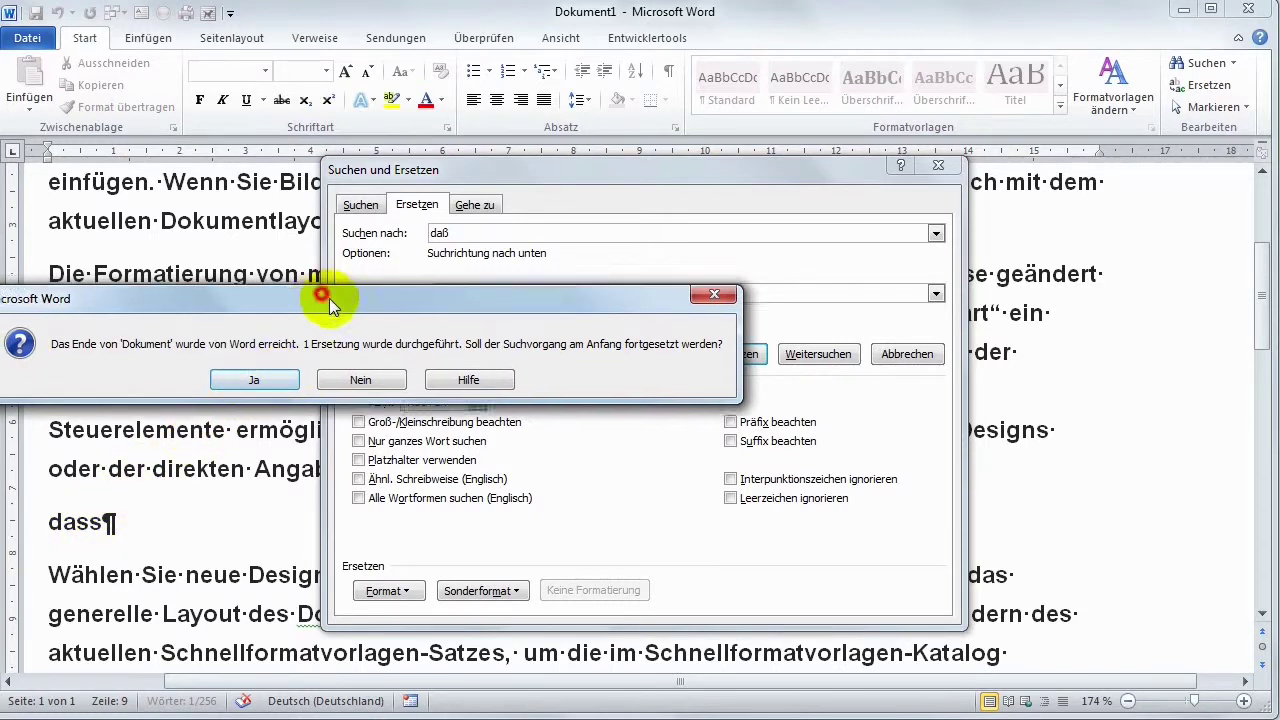
Step: Continue searching from the document start to finish the 'daß' to 'dass' replacement
{"action": "left_click_drag", "start_coordinate": [318, 296], "coordinate": [582, 299]}
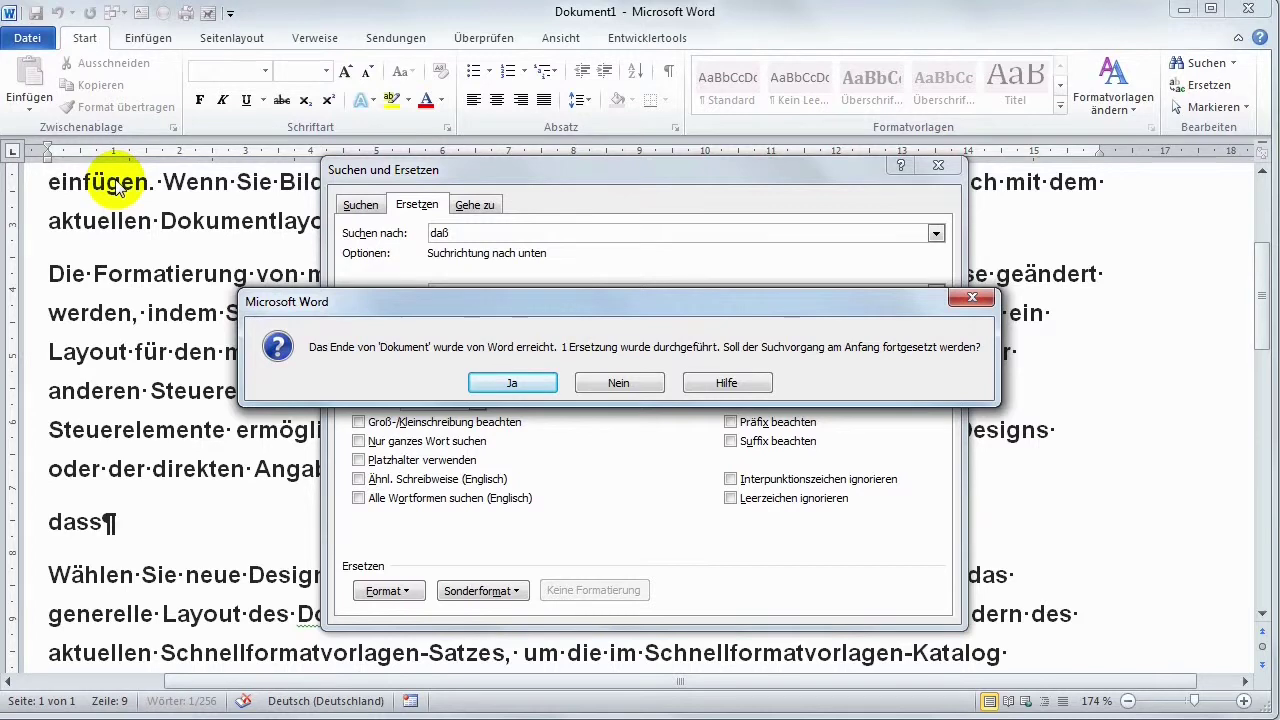
{"action": "left_click", "coordinate": [524, 383]}
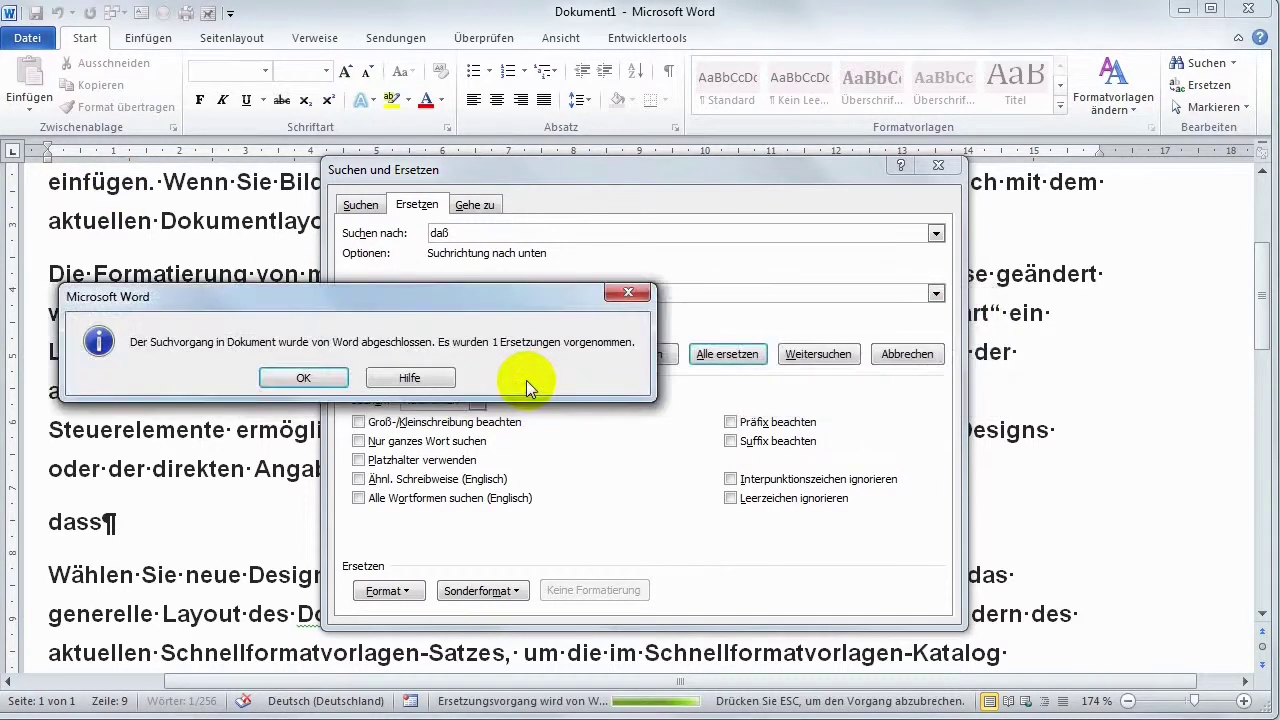